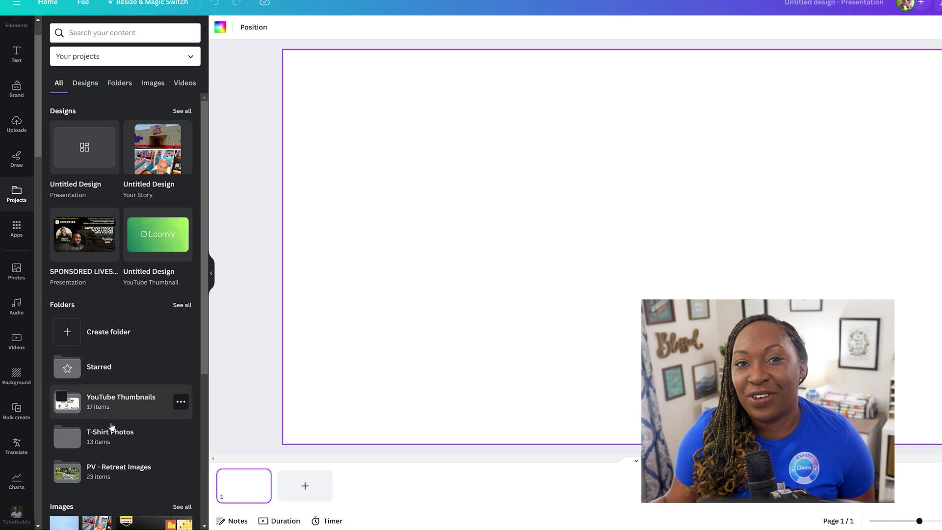
# Open the Groove subfolder in T-Shirt Photos to show its 13 blue-hoodie couch photos.
pyautogui.click(107, 436)
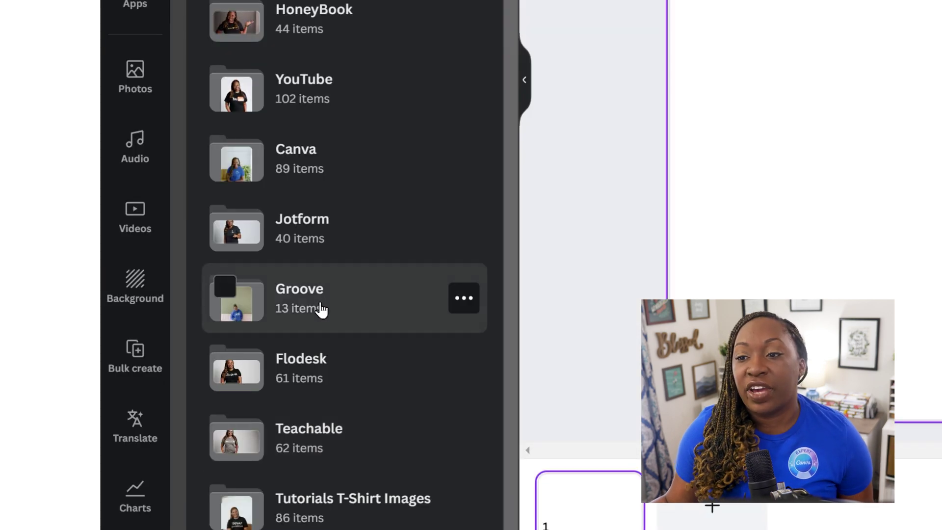
pyautogui.click(268, 471)
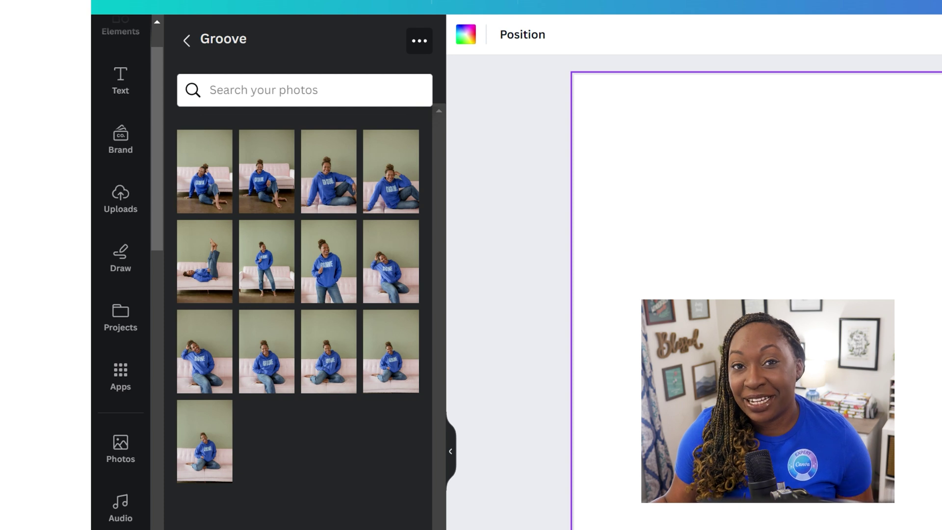
# Place a Groove couch photo on the slide, enlarge it to full slide height, and open Edit photo.
pyautogui.click(330, 375)
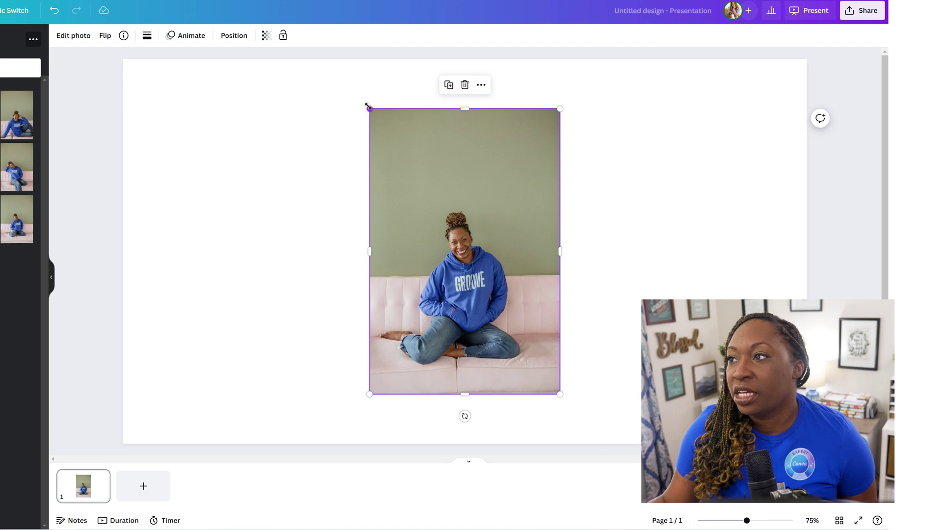
pyautogui.moveTo(369, 107); pyautogui.dragTo(334, 58)
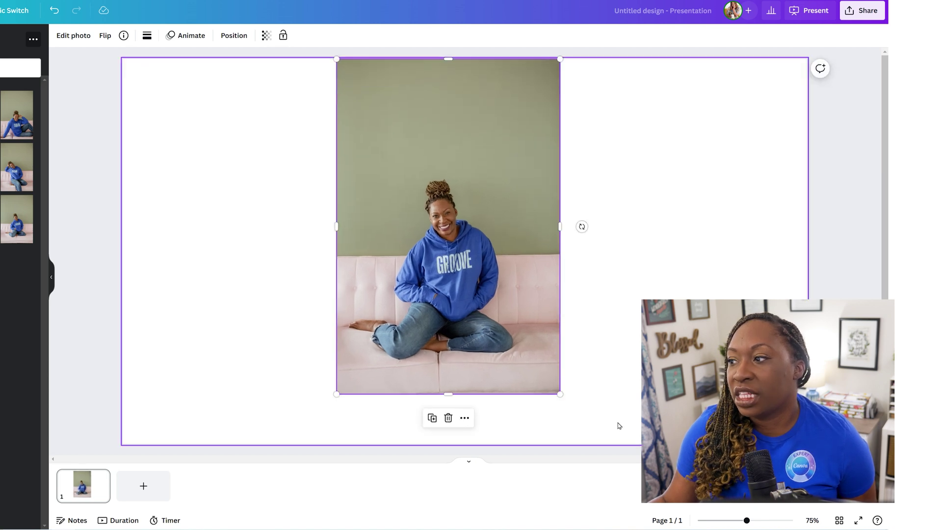
pyautogui.moveTo(562, 393); pyautogui.dragTo(598, 445)
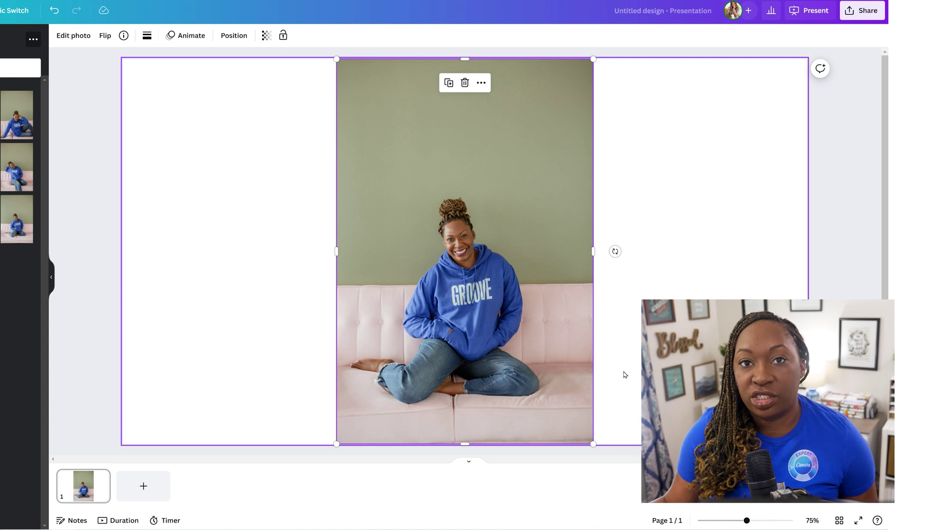
pyautogui.click(74, 35)
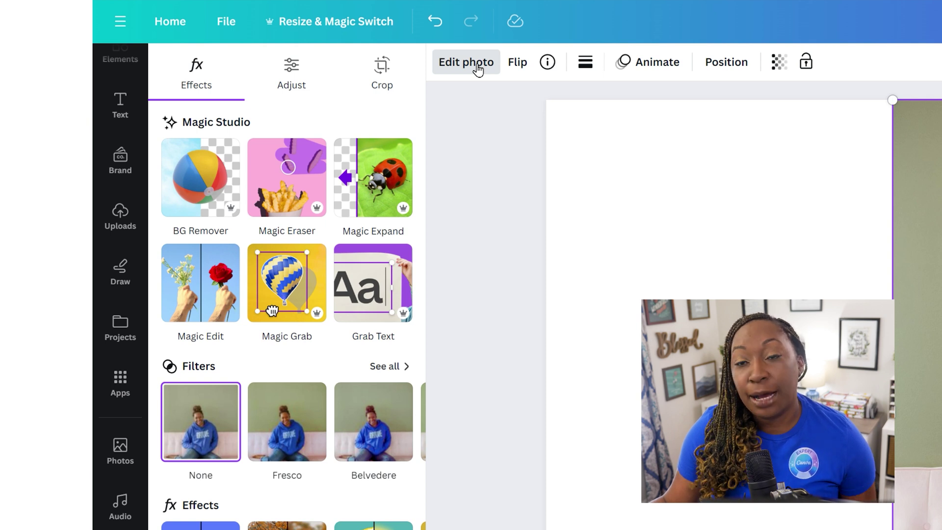
# Set the couch photo's Crop > Expand size to Whole Page.
pyautogui.moveTo(369, 213)
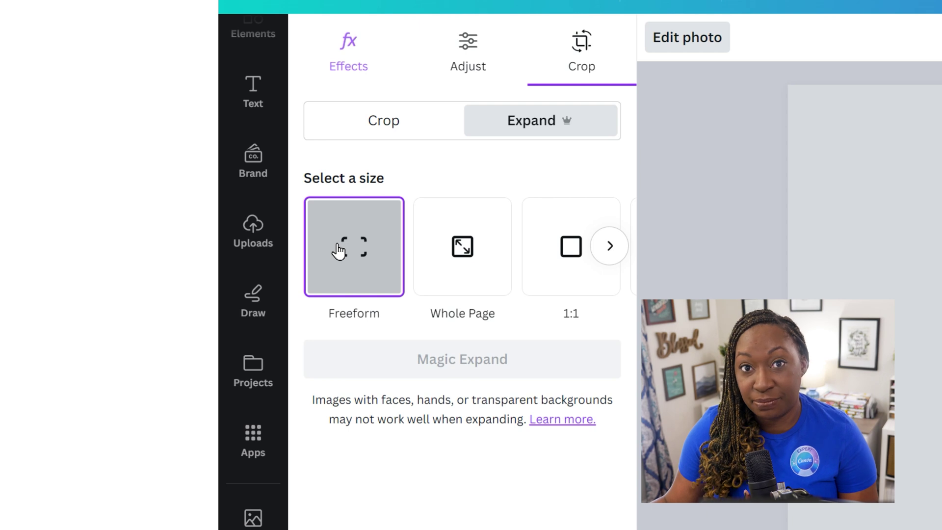
pyautogui.click(459, 246)
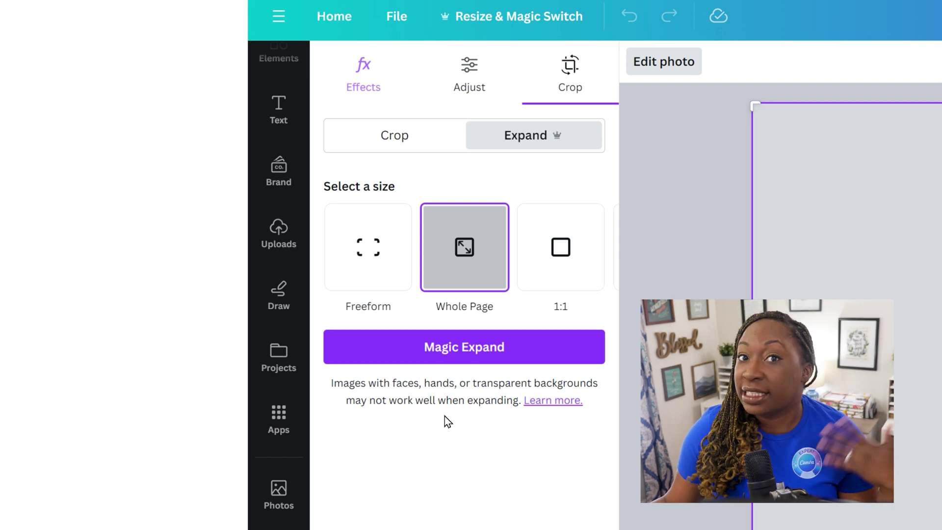
# Magic Expand the photo and keep the result with shelves and cushions on both sides.
pyautogui.click(443, 357)
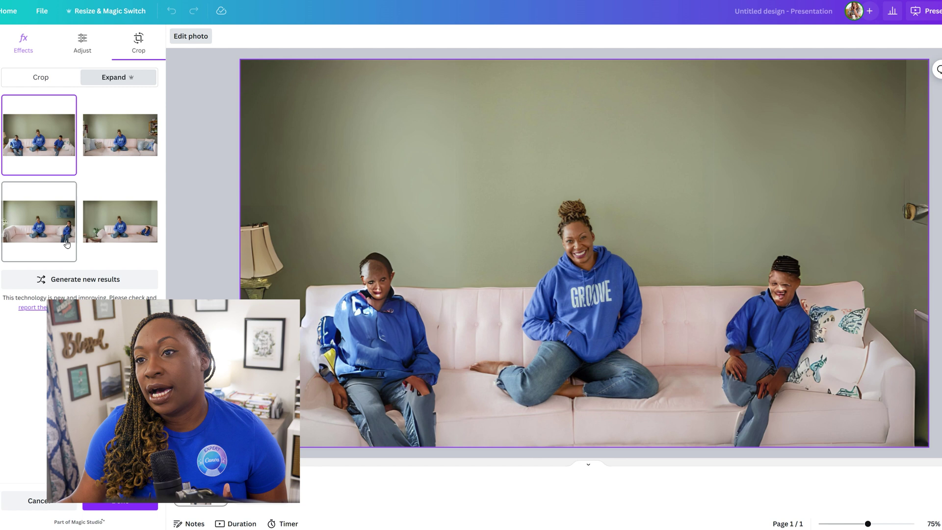
pyautogui.click(98, 233)
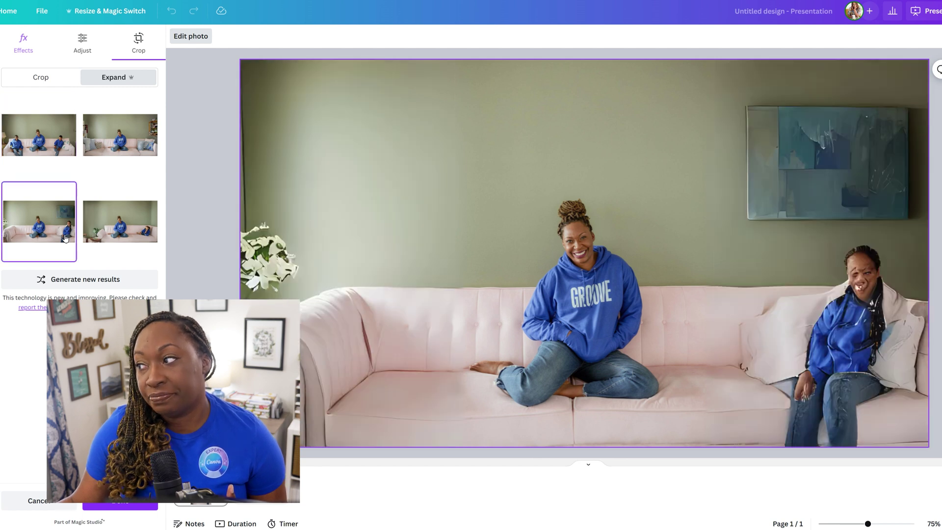
pyautogui.click(139, 218)
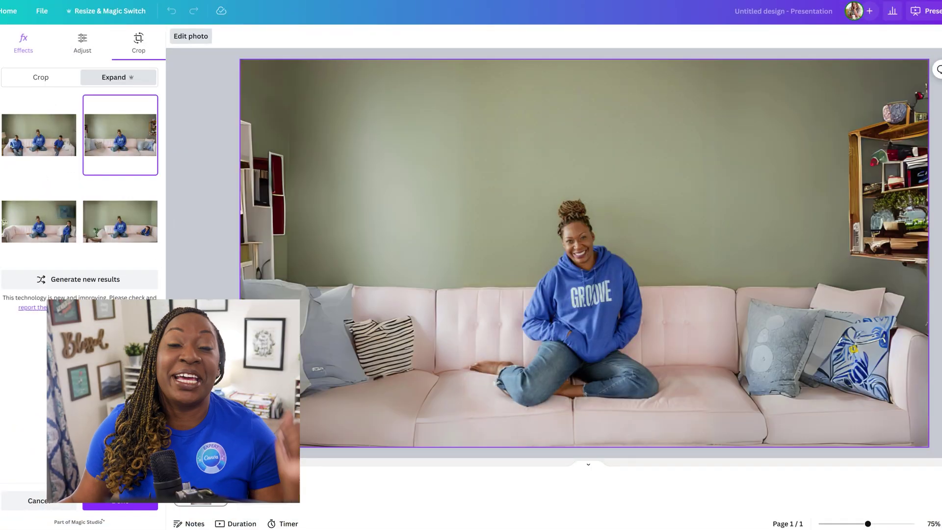
pyautogui.click(120, 503)
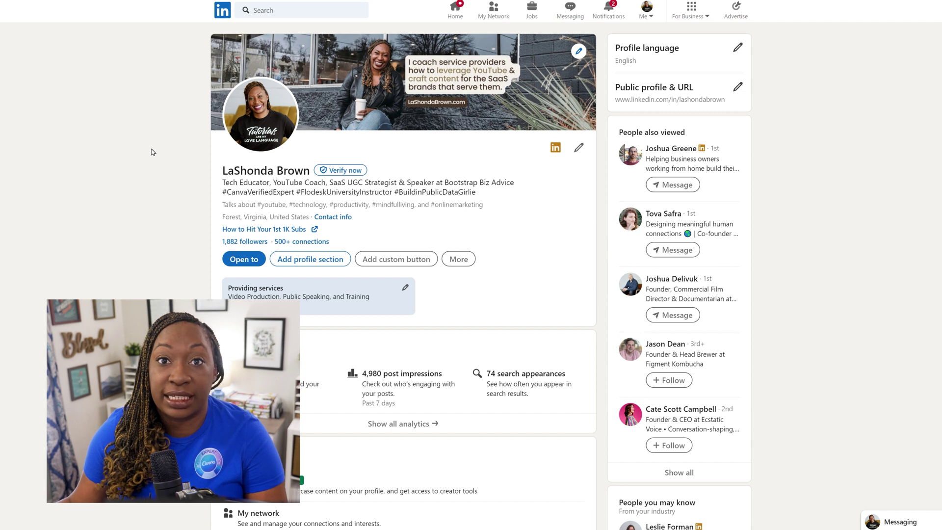
# Open the Videos That Serve newsletter from the profile and create a new edition.
pyautogui.scroll(-5, 151, 153)
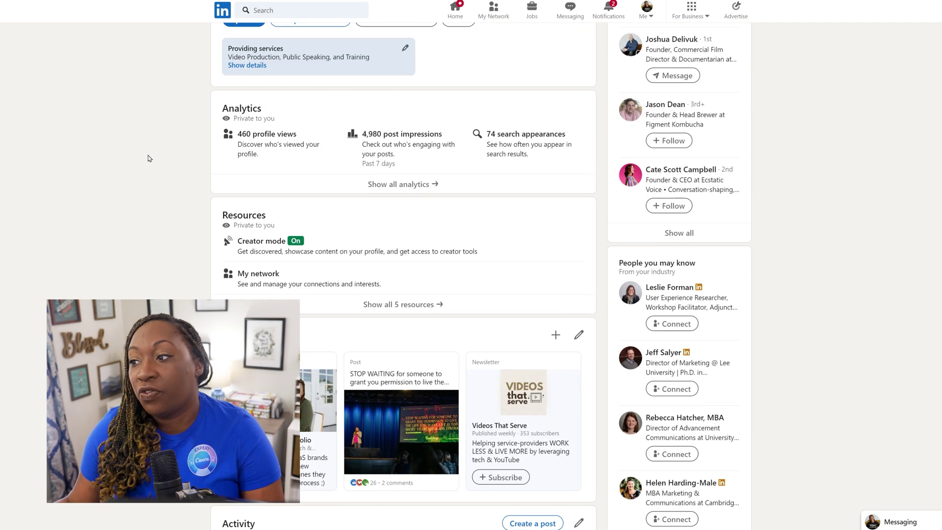
pyautogui.click(539, 442)
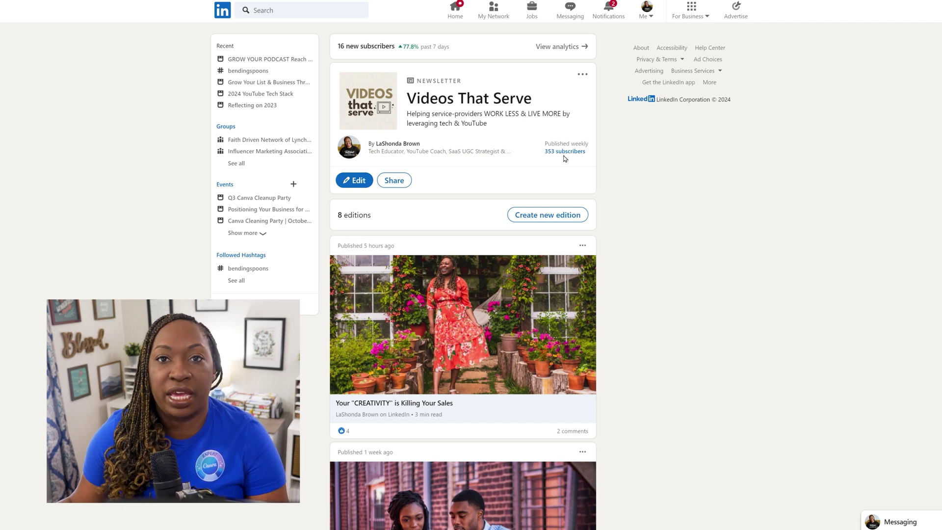
pyautogui.scroll(-13, 464, 138)
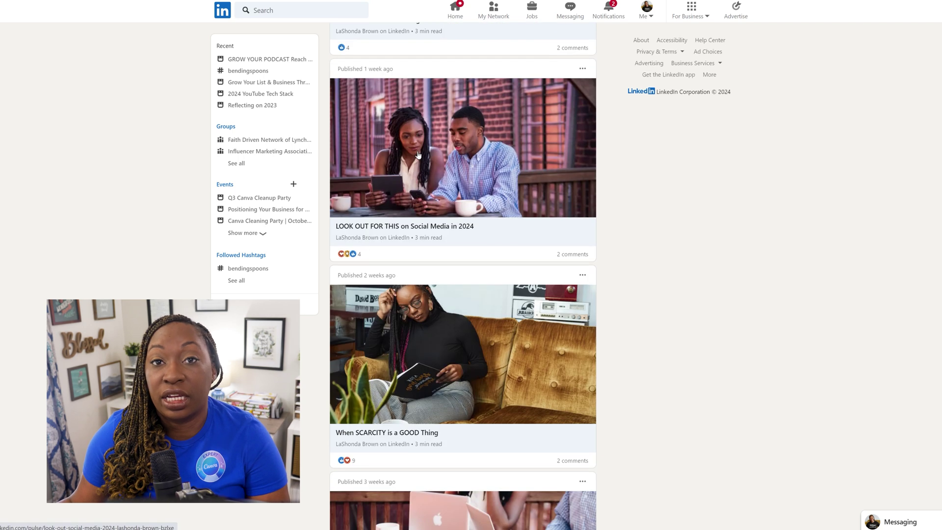
pyautogui.scroll(-15, 418, 158)
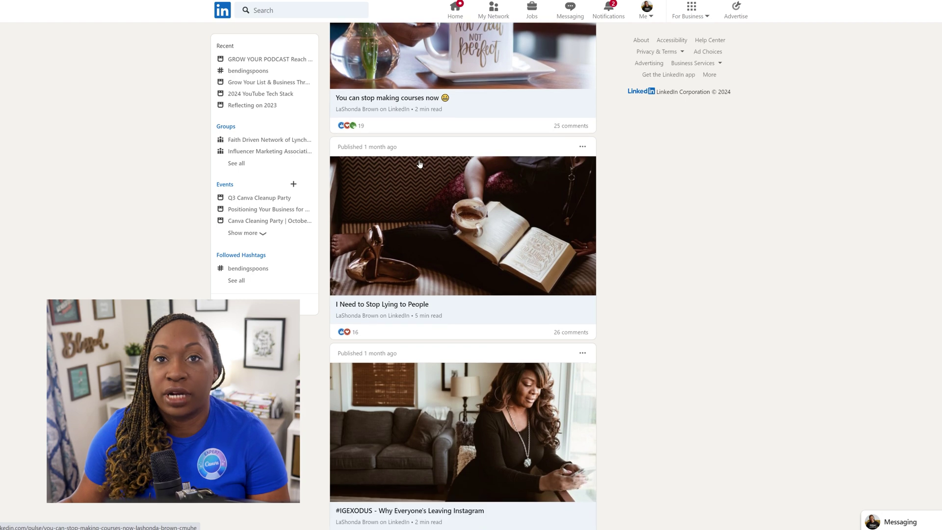
pyautogui.scroll(15, 420, 161)
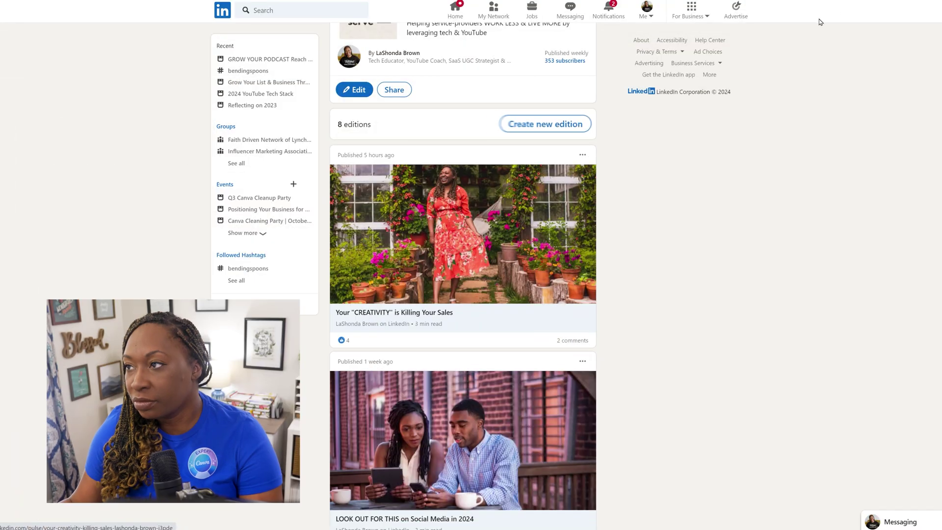
pyautogui.click(506, 131)
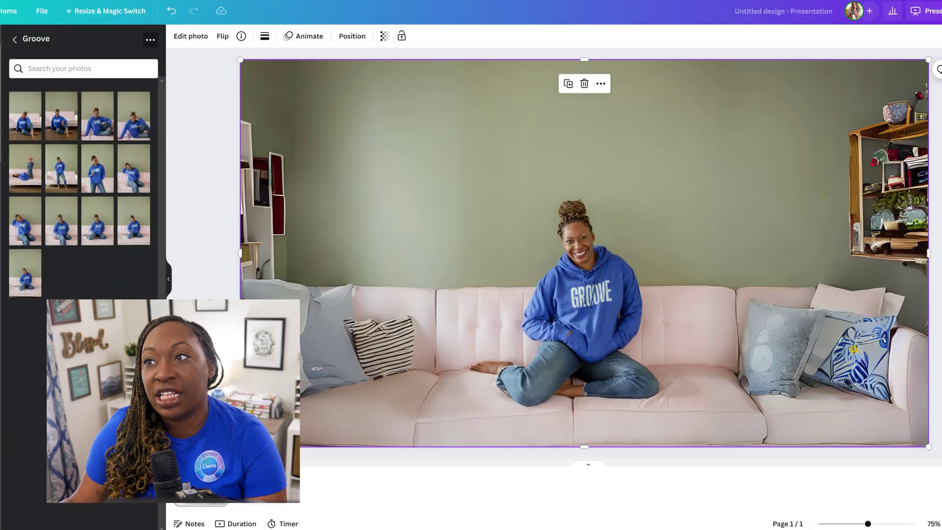
# Shrink the expanded couch photo to about 1,572 × 884, centre it, and open Edit photo.
pyautogui.click(118, 15)
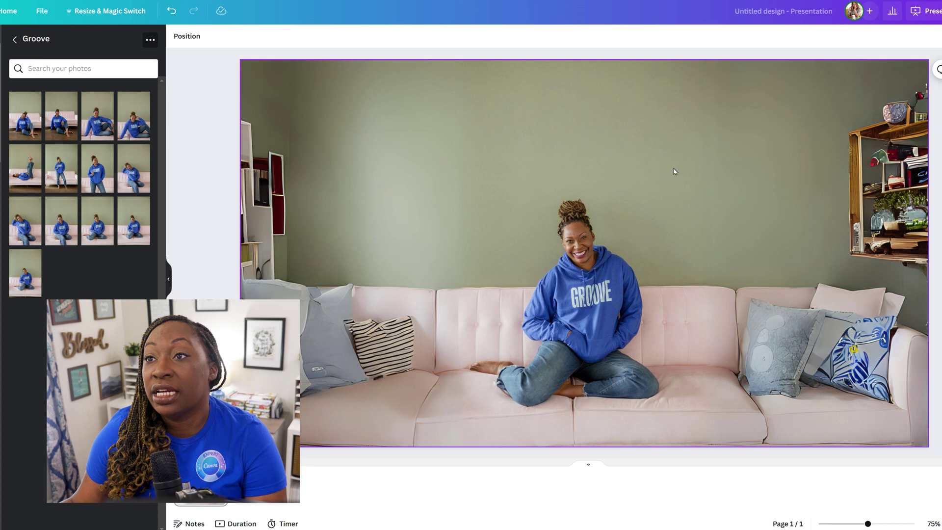
pyautogui.click(514, 161)
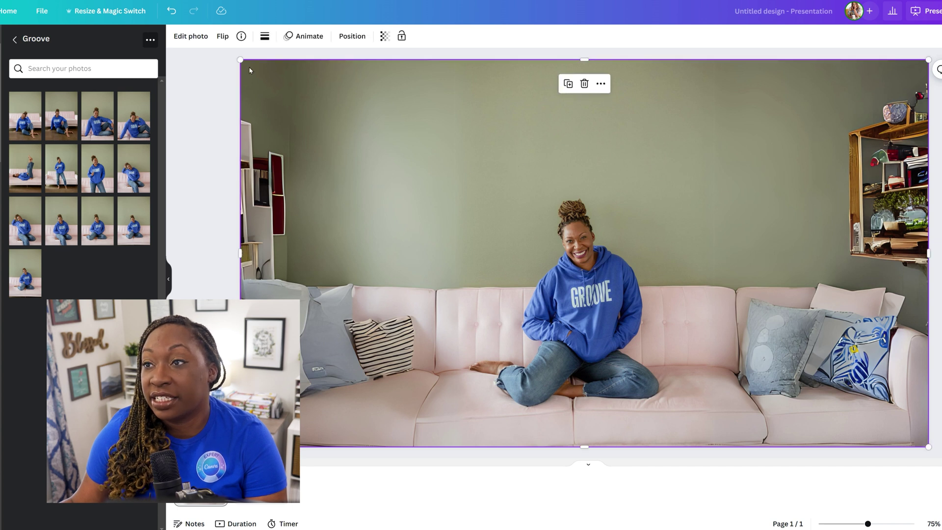
pyautogui.moveTo(242, 63); pyautogui.dragTo(358, 150)
pyautogui.moveTo(672, 272); pyautogui.dragTo(609, 236)
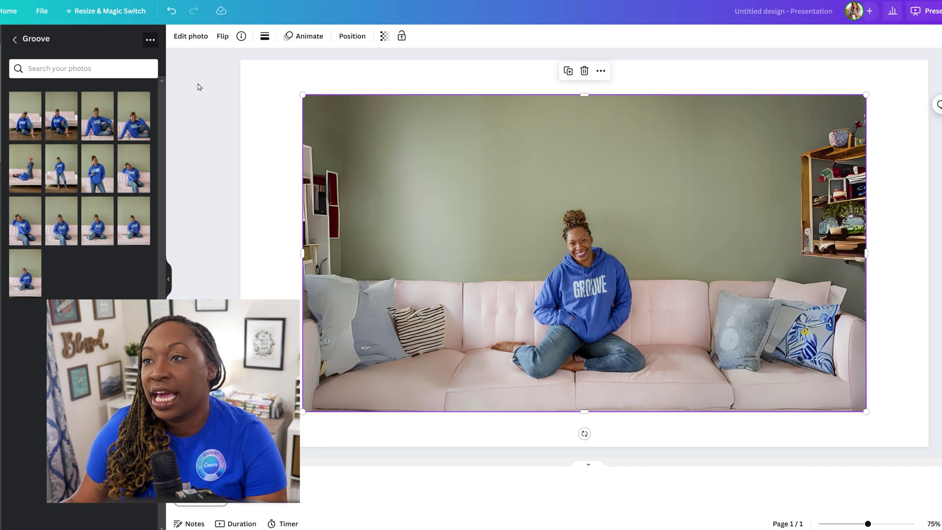
pyautogui.click(202, 42)
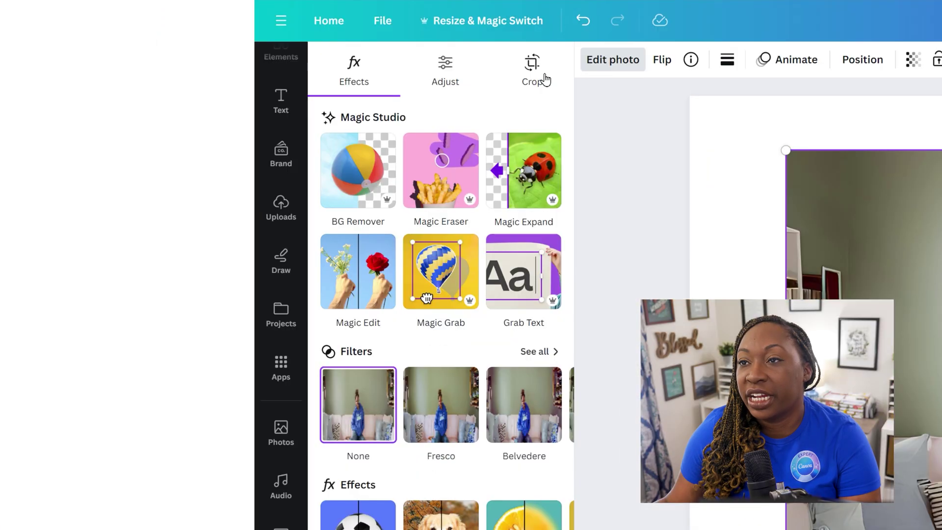
# Crop the photo tightly around the woman on the couch, trimming the side shelves, with the picture shifted up.
pyautogui.click(147, 47)
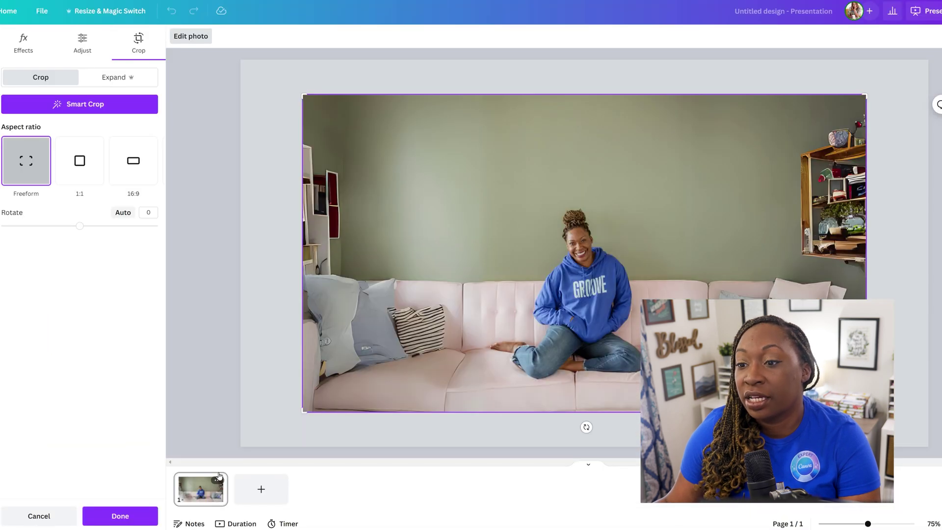
pyautogui.click(268, 189)
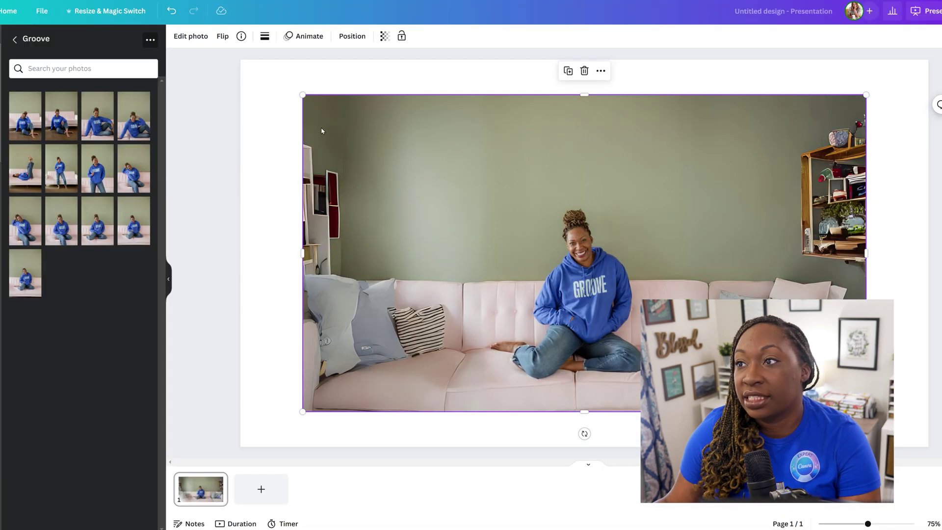
pyautogui.click(191, 36)
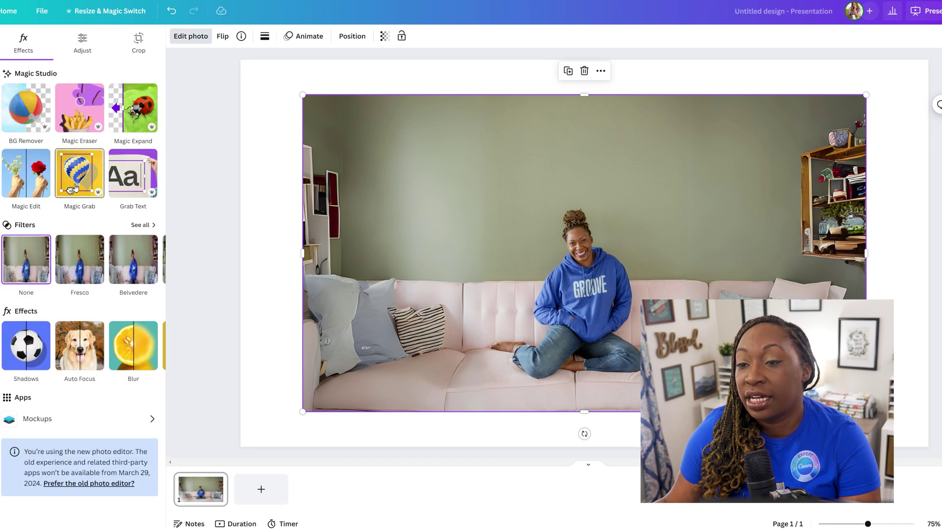
pyautogui.click(139, 48)
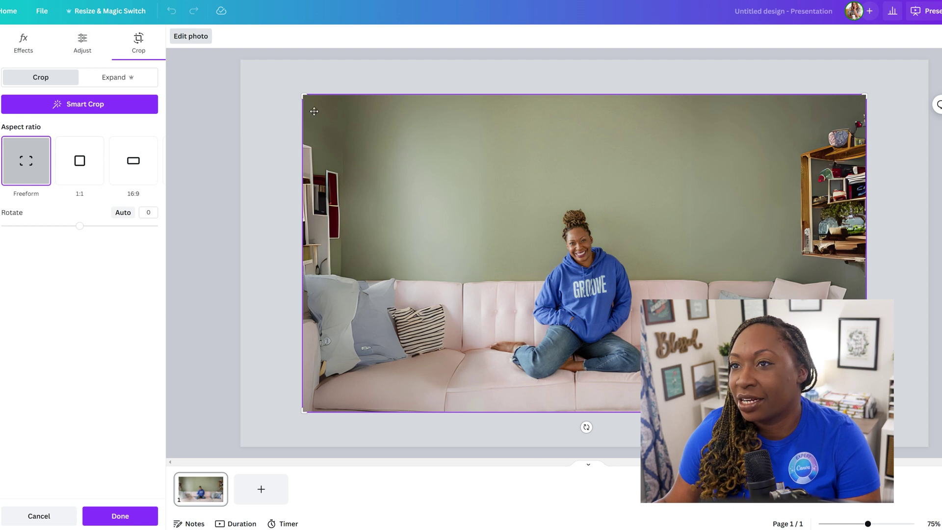
pyautogui.moveTo(301, 93); pyautogui.dragTo(380, 146)
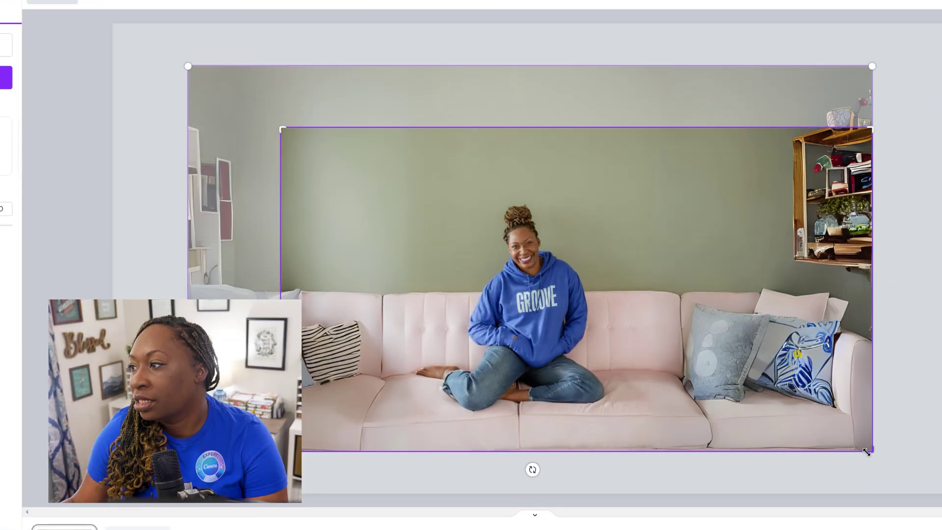
pyautogui.moveTo(866, 411); pyautogui.dragTo(824, 386)
pyautogui.moveTo(822, 420); pyautogui.dragTo(784, 403)
pyautogui.moveTo(720, 365); pyautogui.dragTo(718, 329)
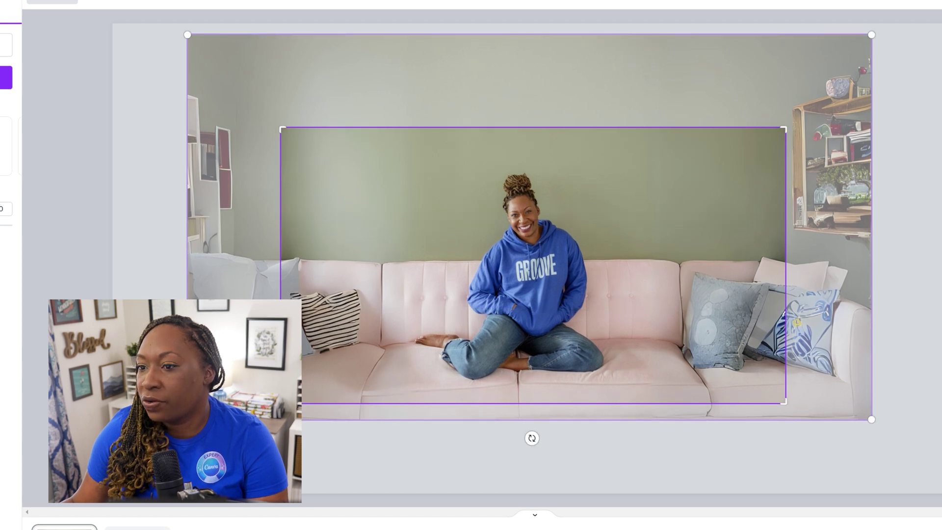
pyautogui.click(368, 434)
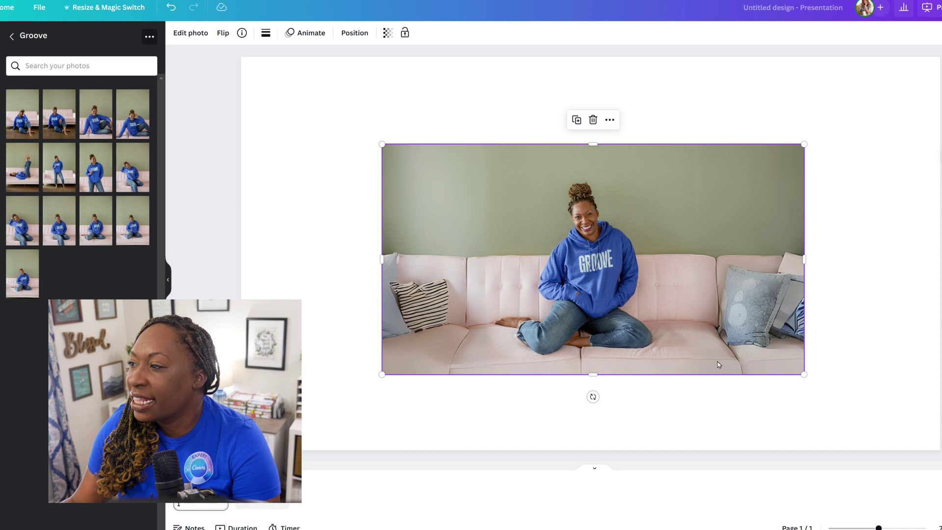
# Enlarge the cropped couch photo to cover all of page 1 at 2,368 × 1,292.
pyautogui.moveTo(381, 143); pyautogui.dragTo(247, 93)
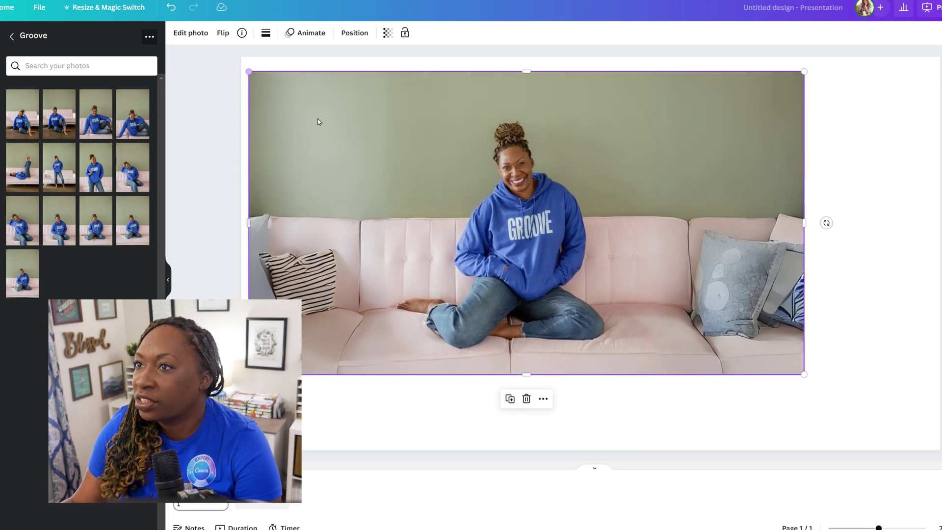
pyautogui.moveTo(320, 123); pyautogui.dragTo(333, 107)
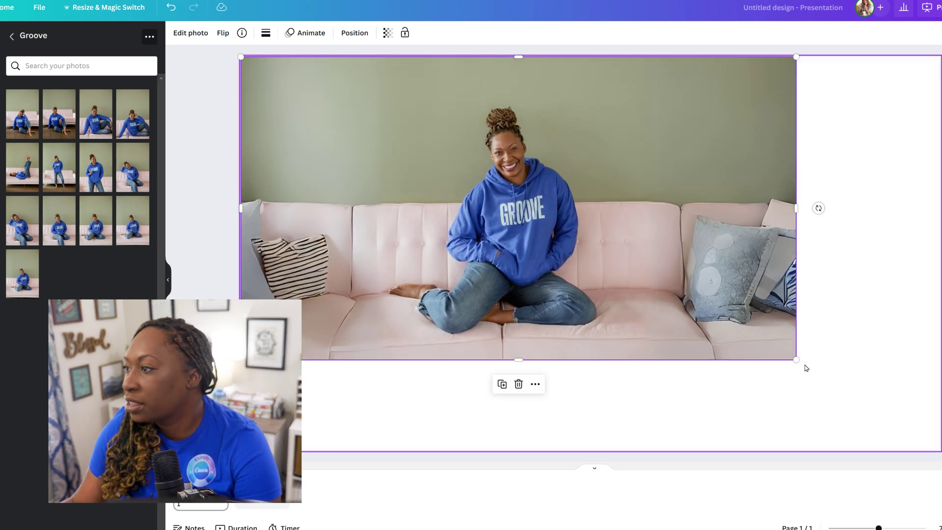
pyautogui.moveTo(796, 360); pyautogui.dragTo(940, 452)
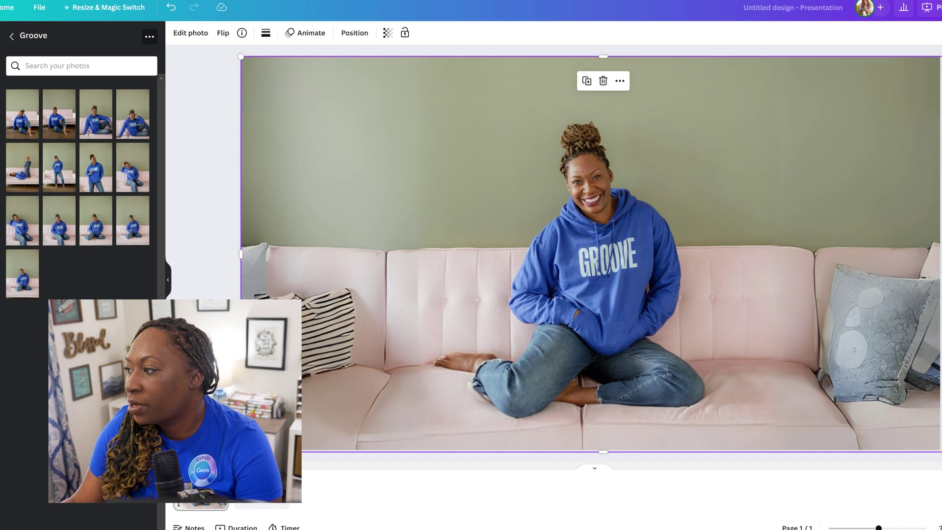
pyautogui.moveTo(941, 452); pyautogui.dragTo(941, 500)
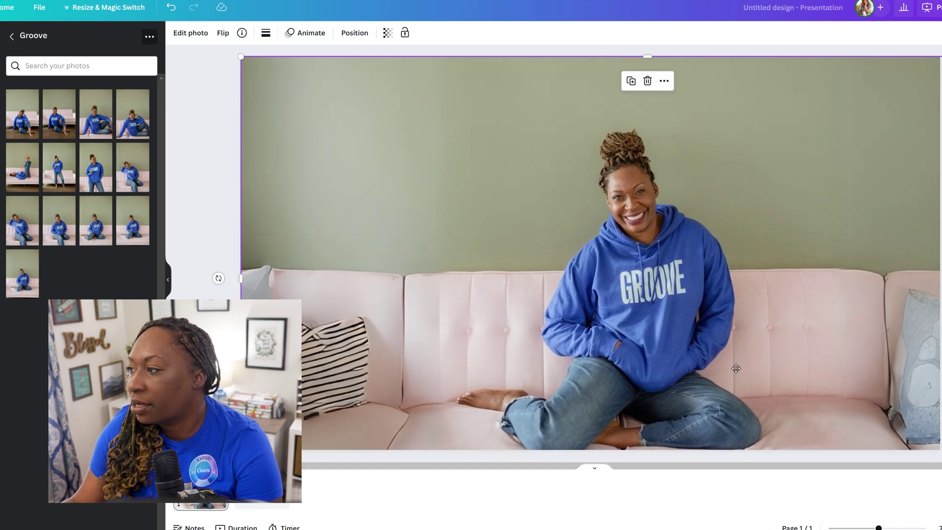
pyautogui.moveTo(736, 368); pyautogui.dragTo(785, 368)
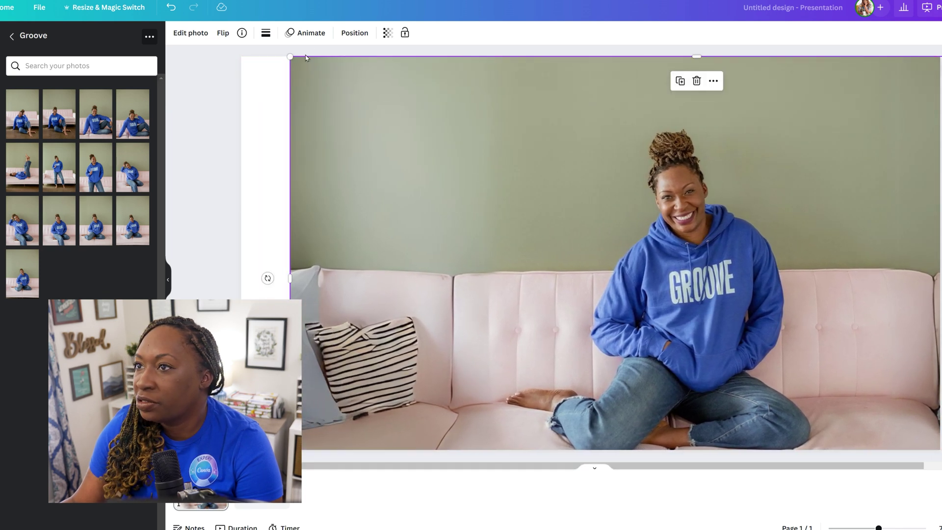
pyautogui.moveTo(290, 56); pyautogui.dragTo(236, 41)
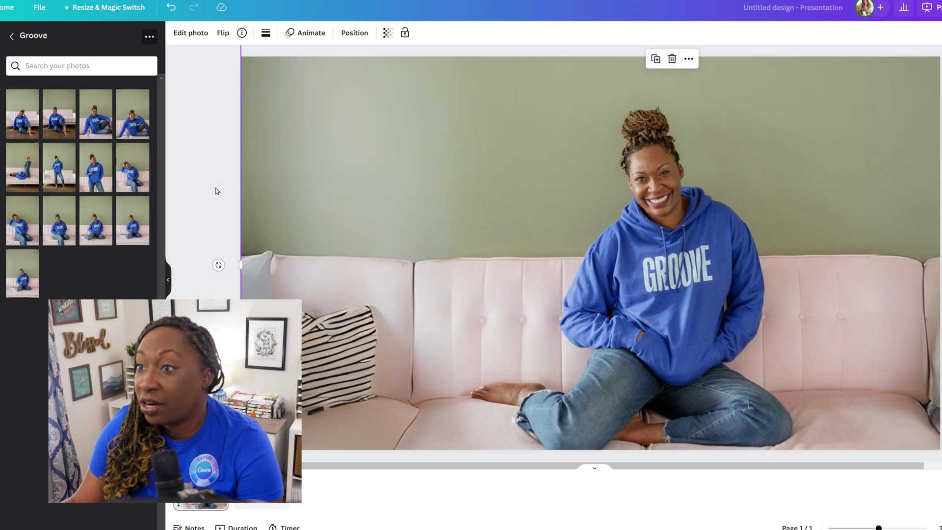
pyautogui.click(216, 188)
# Add a second page holding the original vertical Groove photo, then return to page 1.
pyautogui.click(248, 505)
pyautogui.click(137, 237)
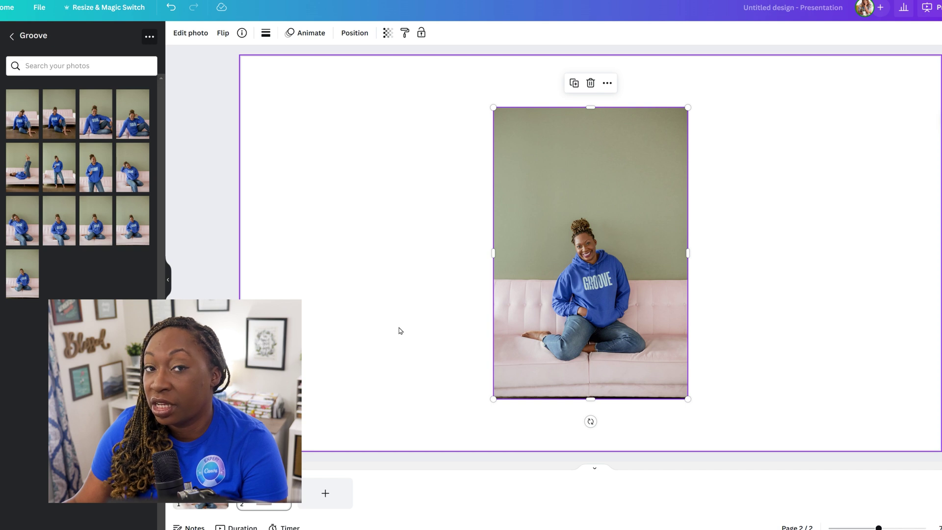
pyautogui.click(213, 510)
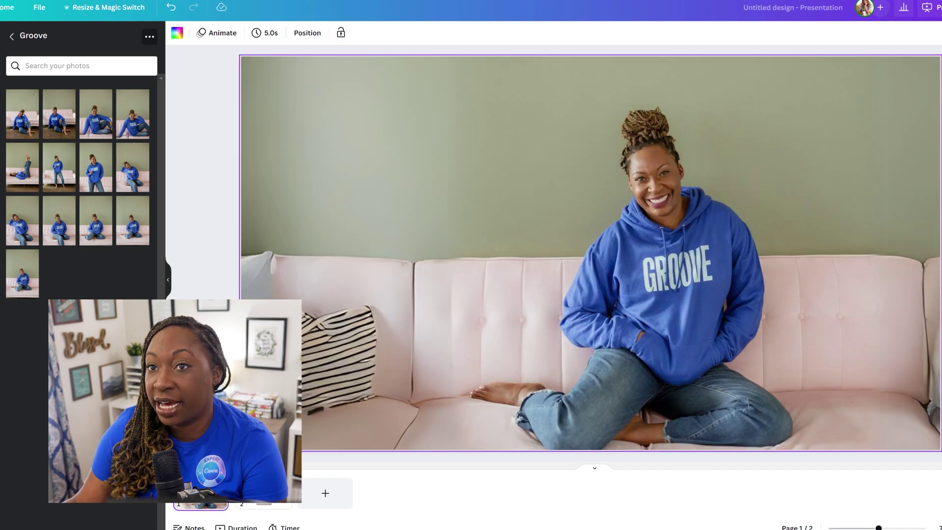
# Title the design 'Couch Groove' and download page 1 alone as a PNG, excluding Page 2.
pyautogui.click(811, 11)
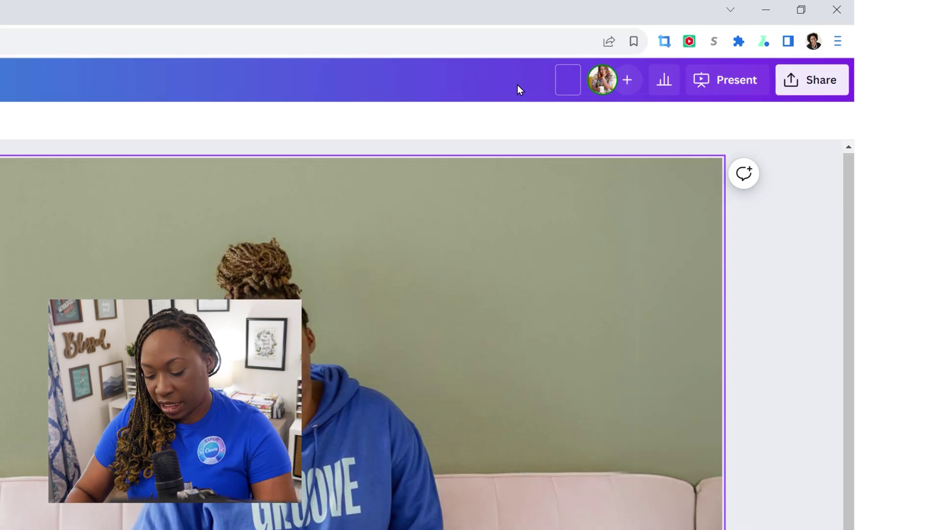
pyautogui.write('Couch Groove')
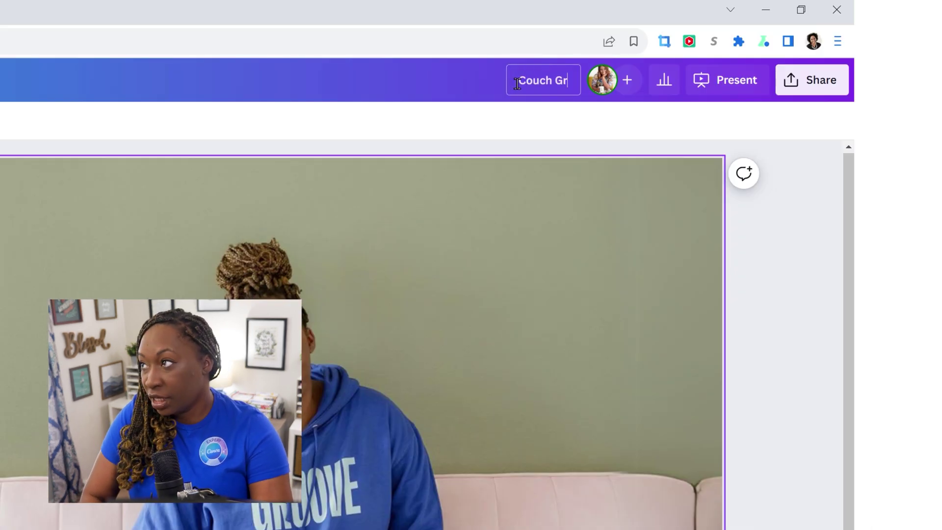
pyautogui.click(789, 89)
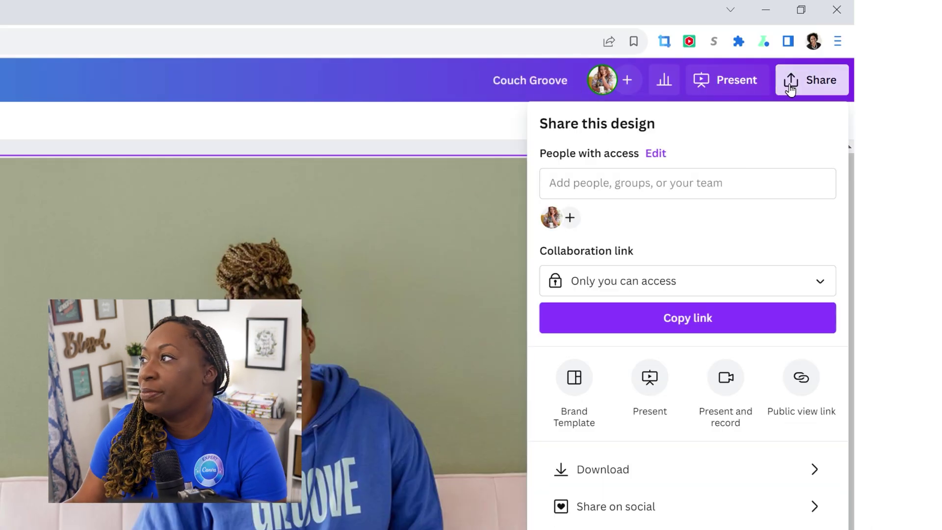
pyautogui.click(664, 470)
pyautogui.click(665, 194)
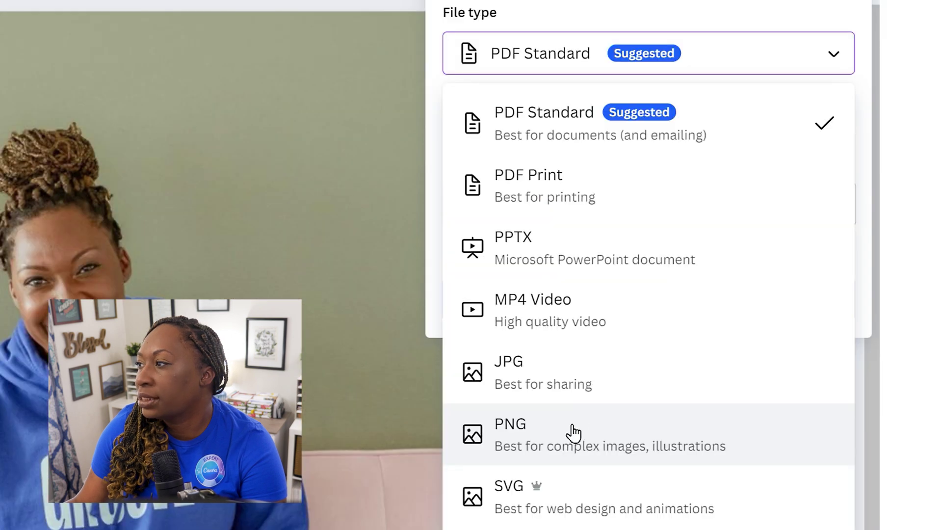
pyautogui.click(571, 431)
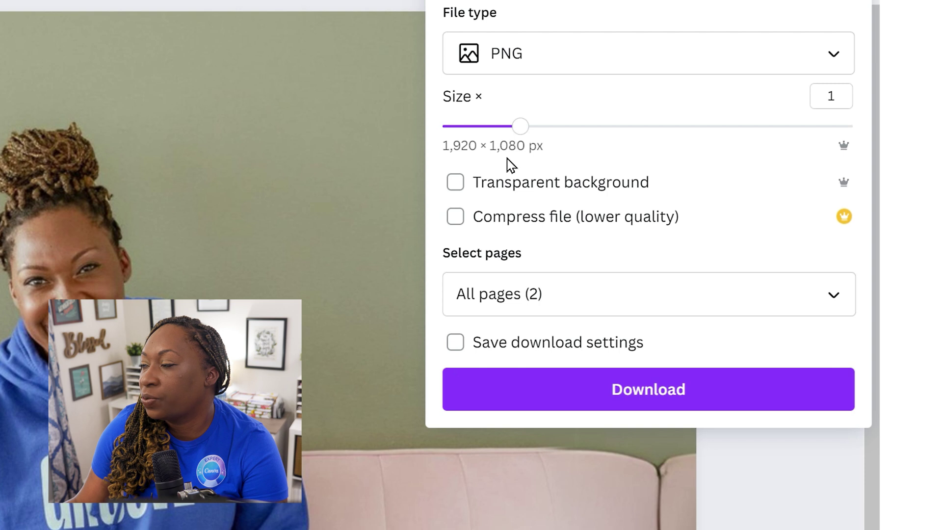
pyautogui.click(833, 312)
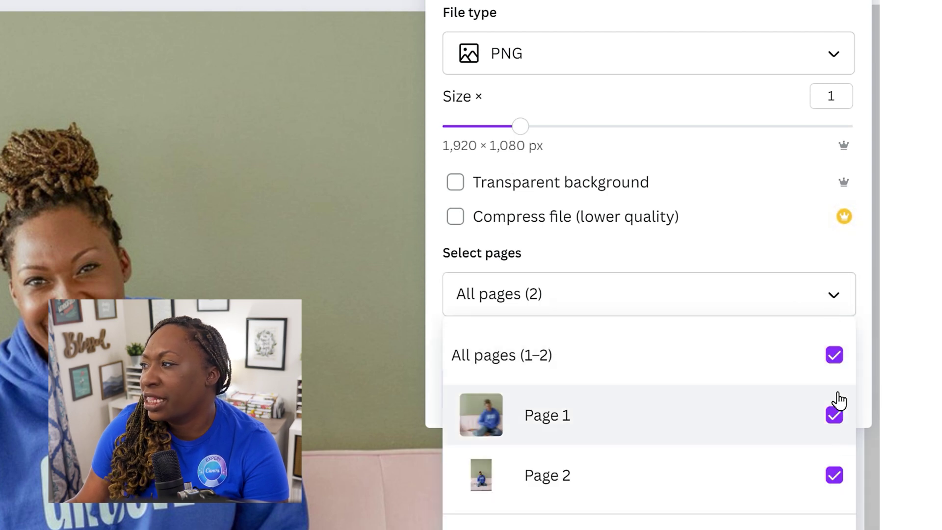
pyautogui.click(835, 475)
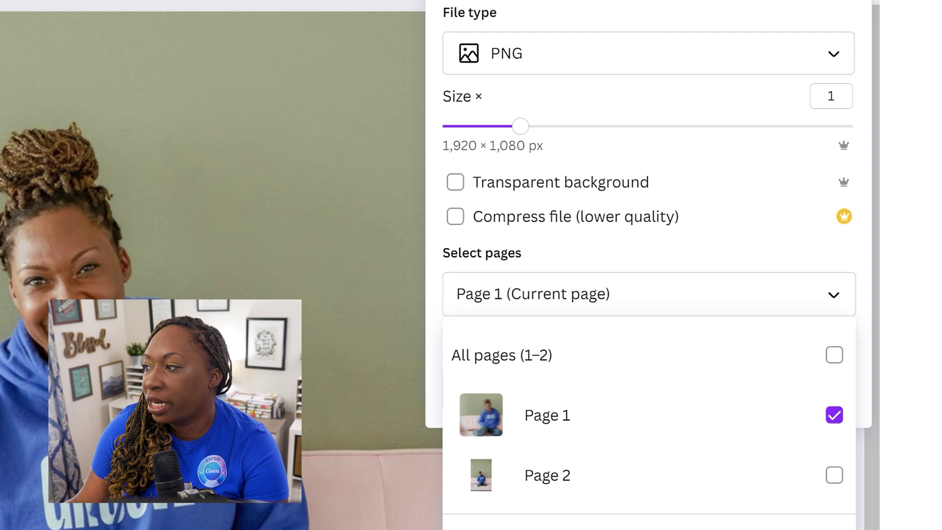
pyautogui.press('Escape')
pyautogui.click(613, 388)
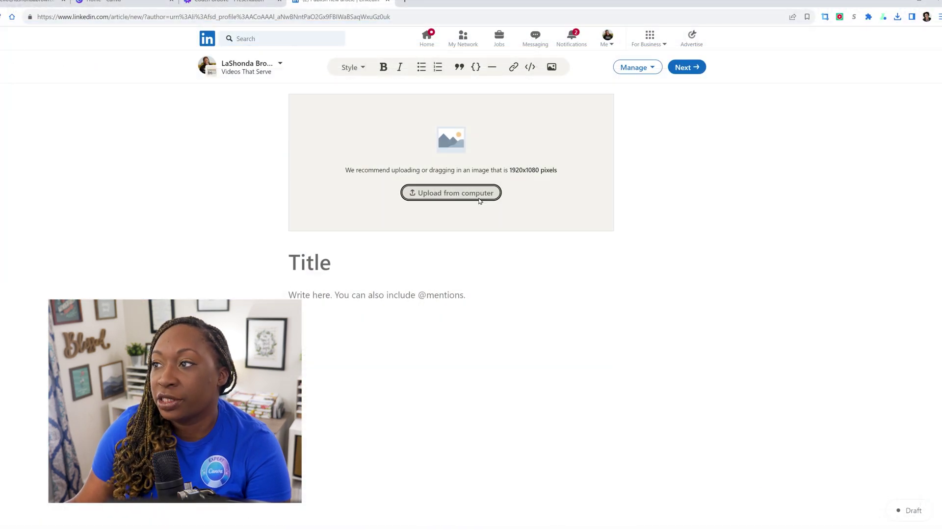
# Upload 'LinkedIn Newsletter Cover Image' from the Desktop as the article cover, then remove the existing cover.
pyautogui.click(480, 194)
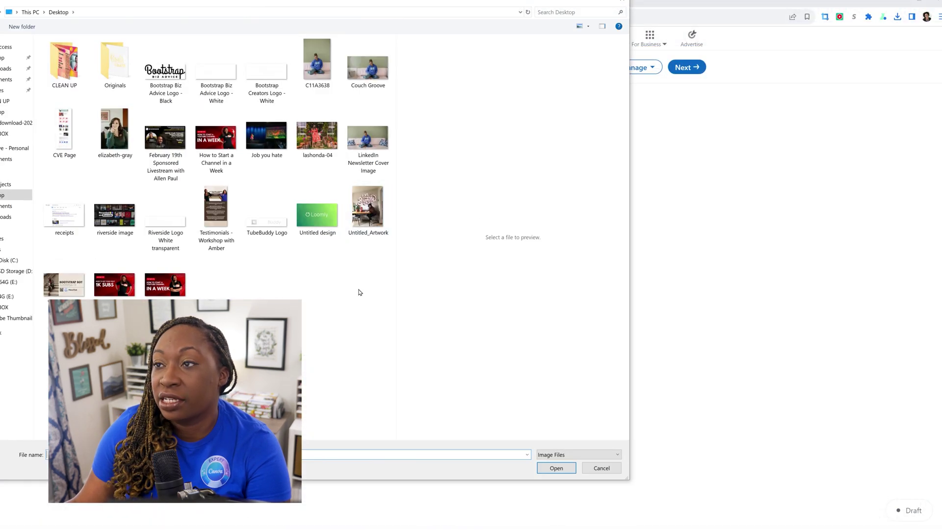
pyautogui.click(383, 160)
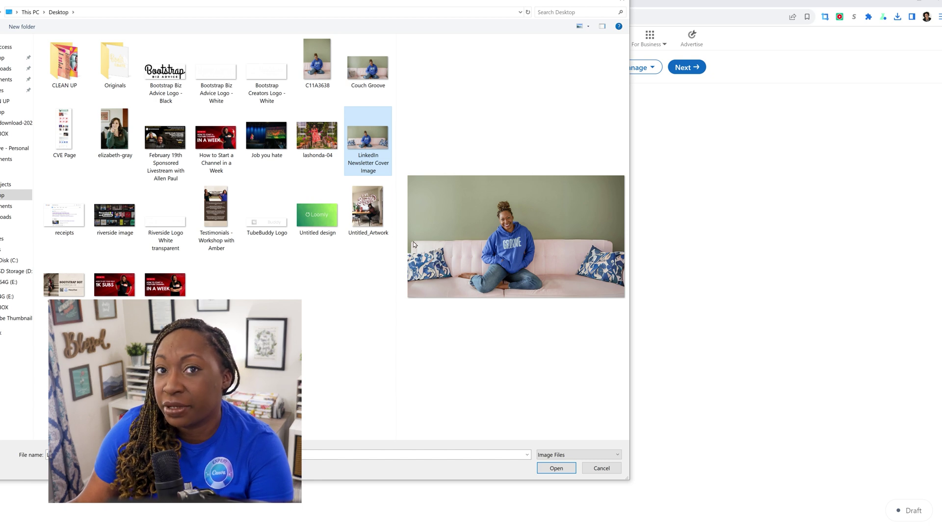
pyautogui.doubleClick(369, 156)
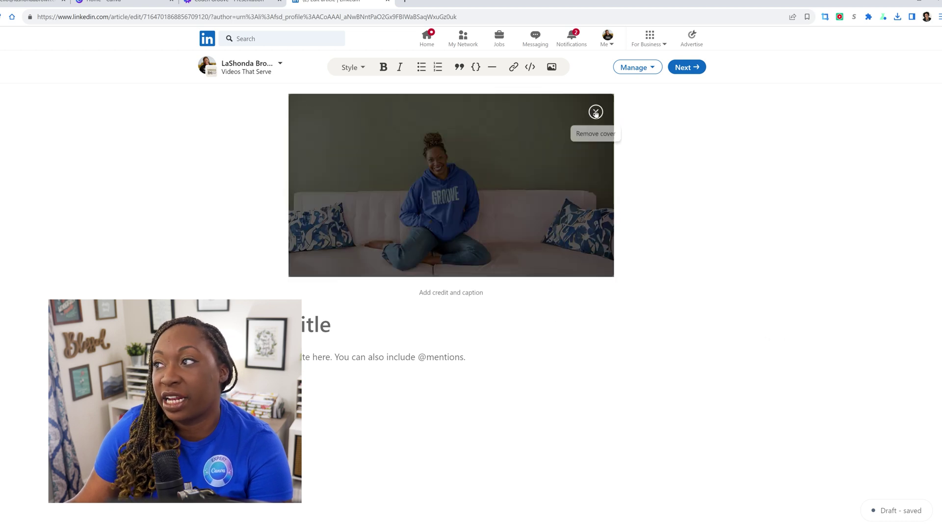
pyautogui.click(595, 110)
# Upload the Couch Groove image from the computer as the article's new cover.
pyautogui.click(448, 194)
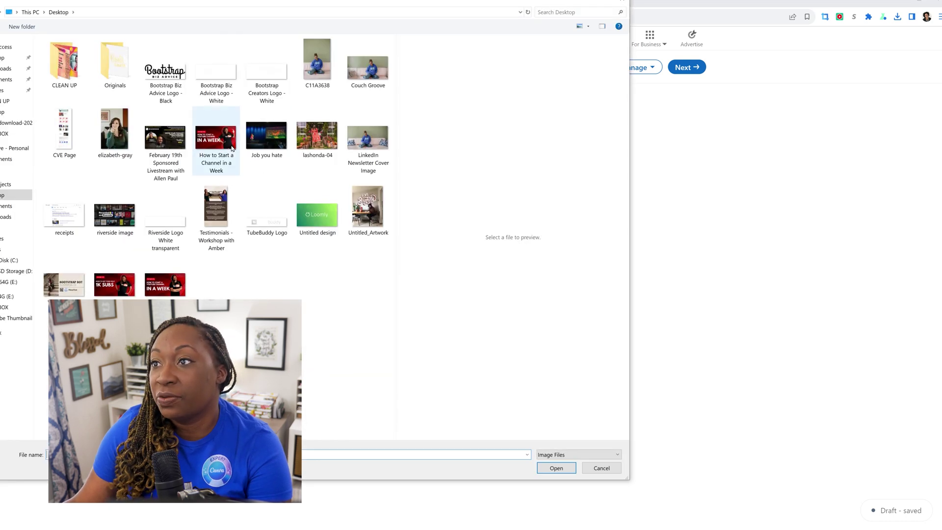
pyautogui.doubleClick(378, 82)
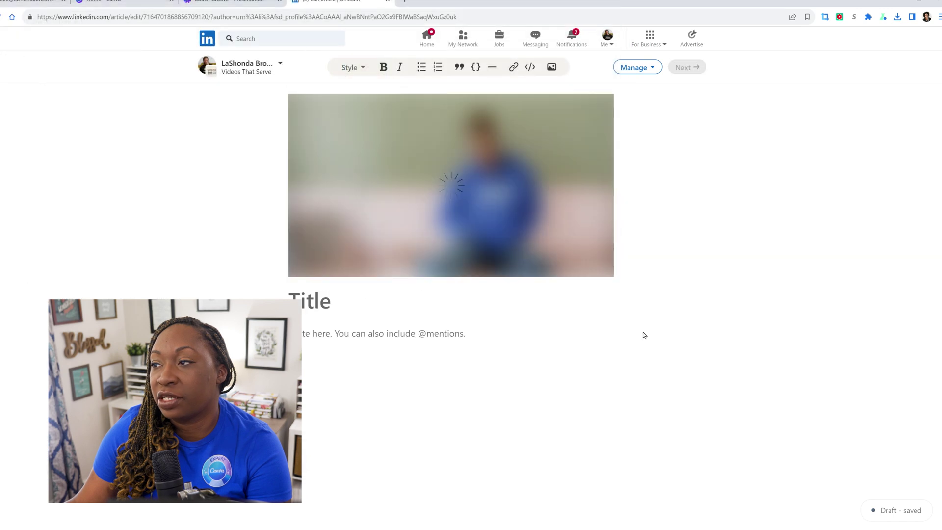